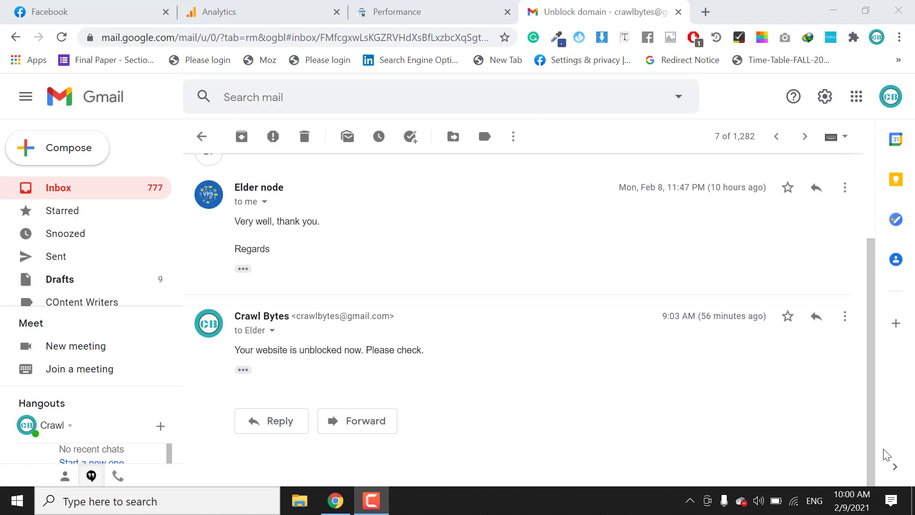
Expand the collapsed messages in the "Unblock domain" conversation.
{"action": "scroll", "coordinate": [354, 314], "scroll_direction": "up", "scroll_amount": 3}
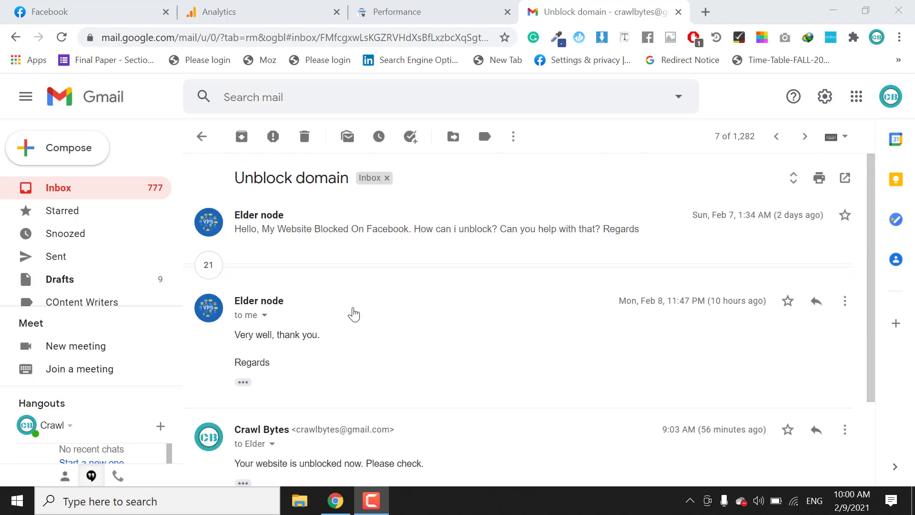
{"action": "left_click", "coordinate": [216, 268]}
{"action": "scroll", "coordinate": [302, 332], "scroll_direction": "down", "scroll_amount": 1}
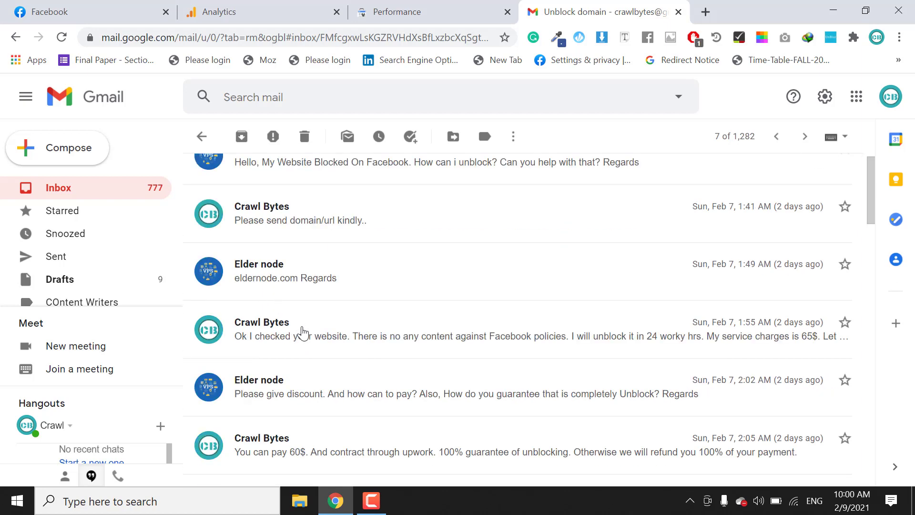
{"action": "scroll", "coordinate": [302, 332], "scroll_direction": "down", "scroll_amount": 1}
{"action": "scroll", "coordinate": [316, 264], "scroll_direction": "up", "scroll_amount": 3}
{"action": "left_click_drag", "start_coordinate": [308, 321], "coordinate": [308, 318]}
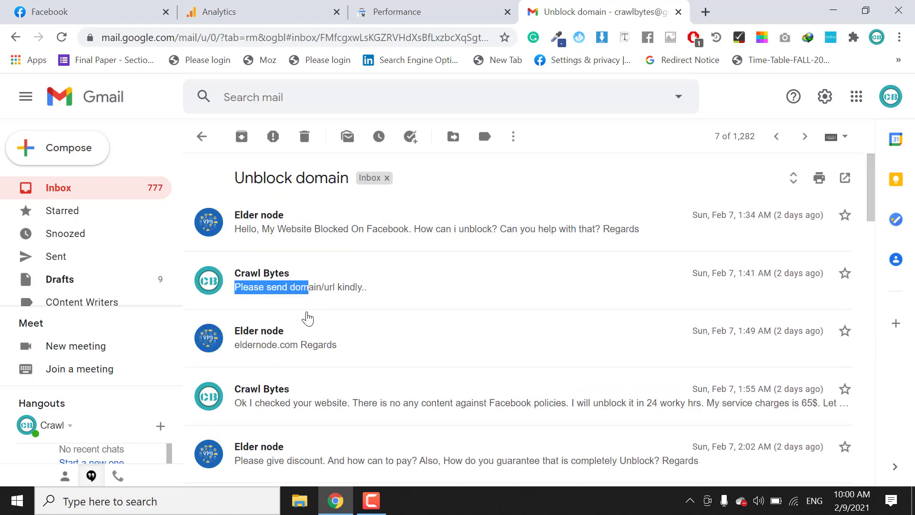
Open Elder node's 1:49 AM reply and copy the domain eldernode.com from it.
{"action": "left_click", "coordinate": [308, 318]}
{"action": "left_click_drag", "start_coordinate": [300, 376], "coordinate": [238, 373]}
{"action": "key", "text": "ctrl+c"}
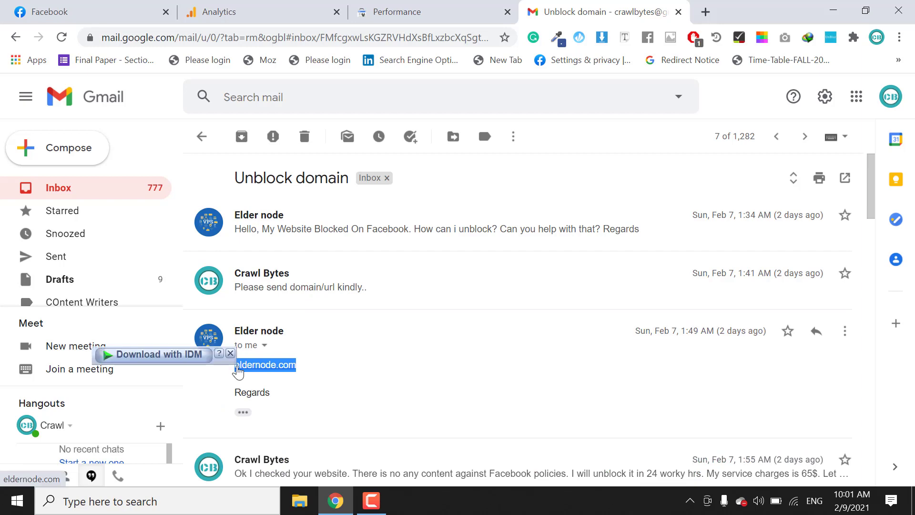
Switch to Facebook and dismiss the Remember password prompt in the home feed.
{"action": "left_click", "coordinate": [90, 10]}
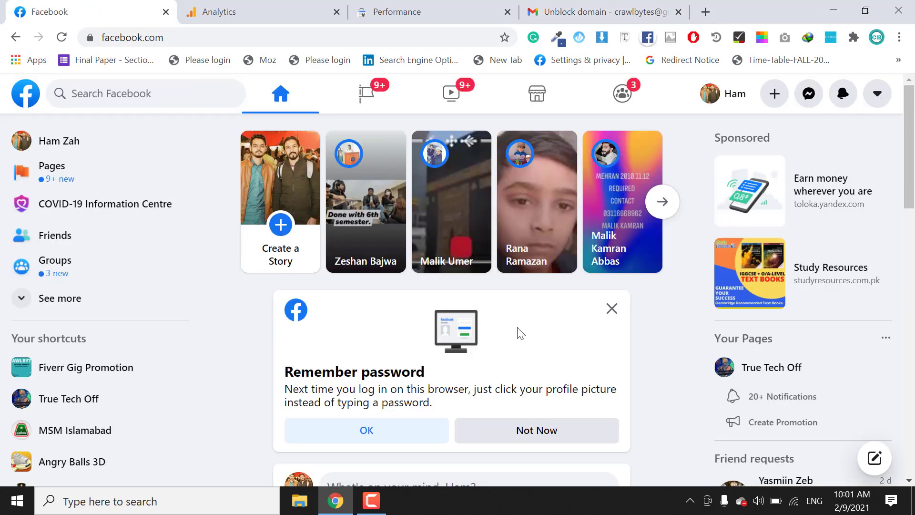
{"action": "scroll", "coordinate": [591, 350], "scroll_direction": "down", "scroll_amount": 1}
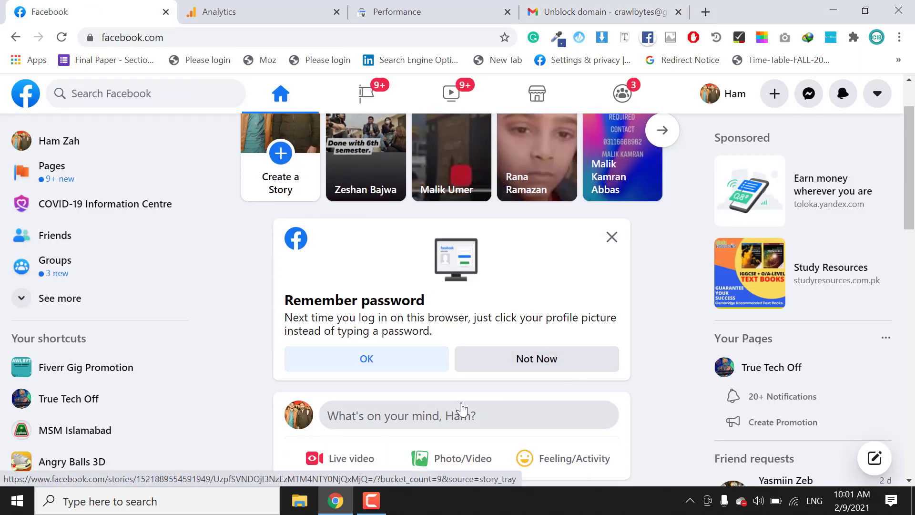
{"action": "left_click", "coordinate": [612, 238]}
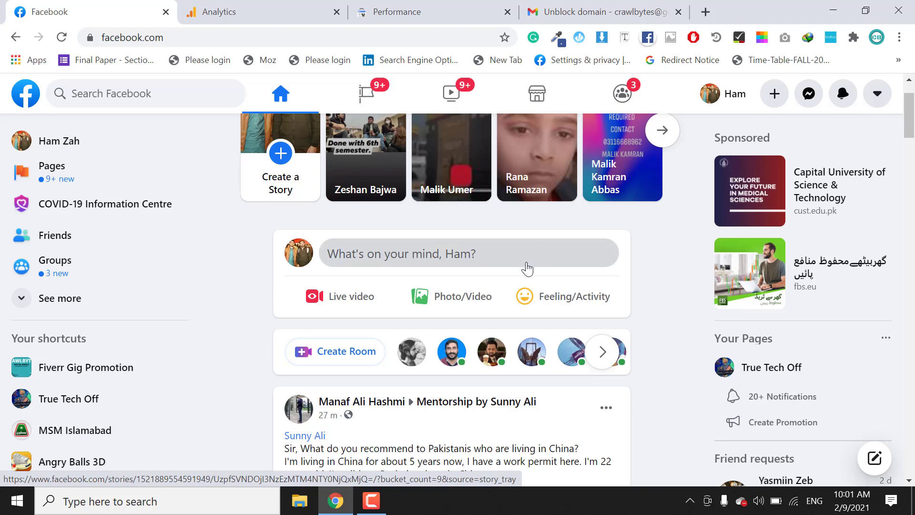
Publish a public Facebook post containing the copied domain eldernode.com.
{"action": "left_click", "coordinate": [484, 252]}
{"action": "key", "text": "ctrl+v"}
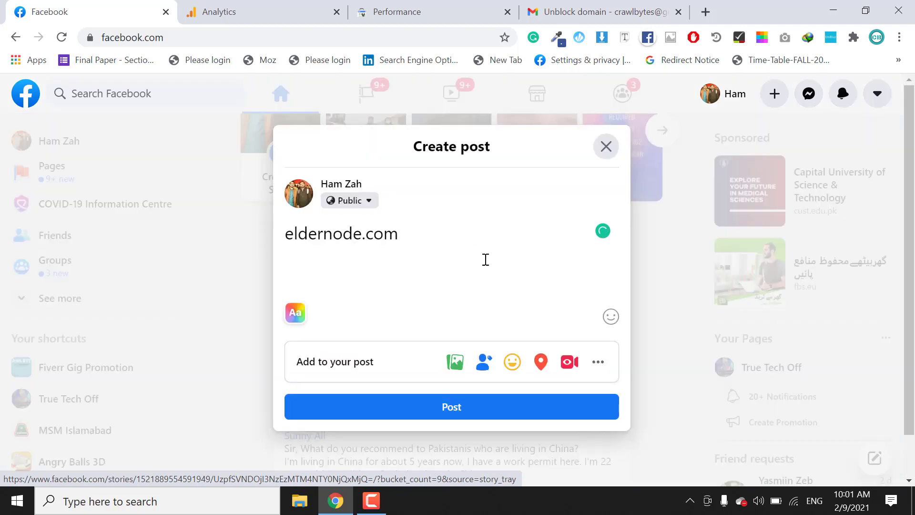
{"action": "left_click", "coordinate": [466, 410]}
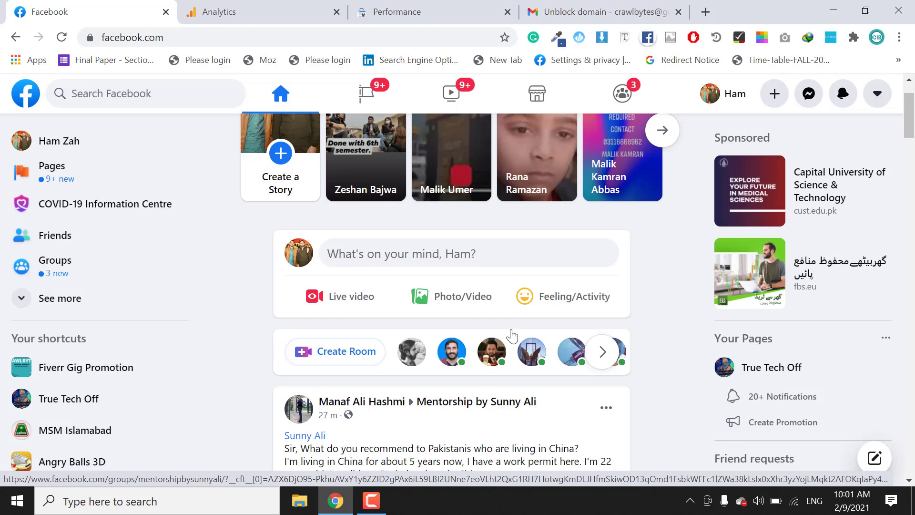
Open the eldernode.com link from the new feed post in a separate tab and bring up the website.
{"action": "scroll", "coordinate": [469, 324], "scroll_direction": "down", "scroll_amount": 3}
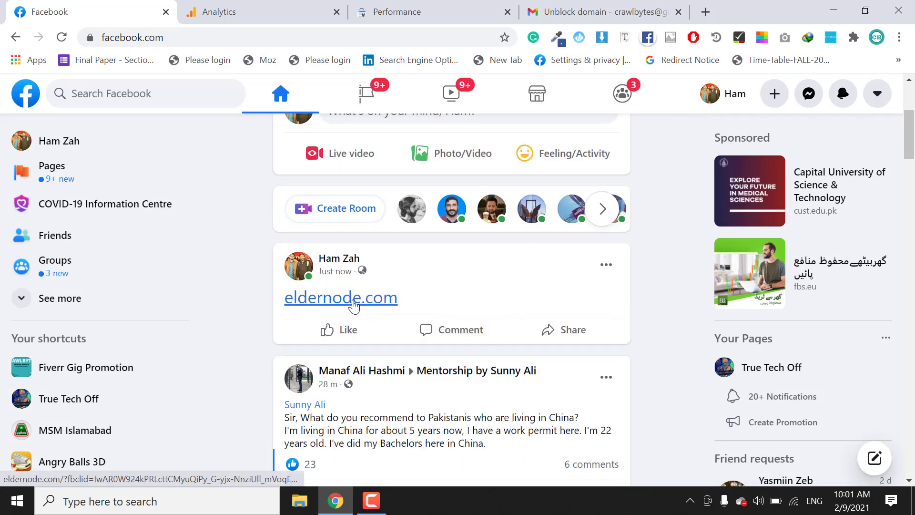
{"action": "right_click", "coordinate": [364, 303]}
{"action": "left_click", "coordinate": [384, 315]}
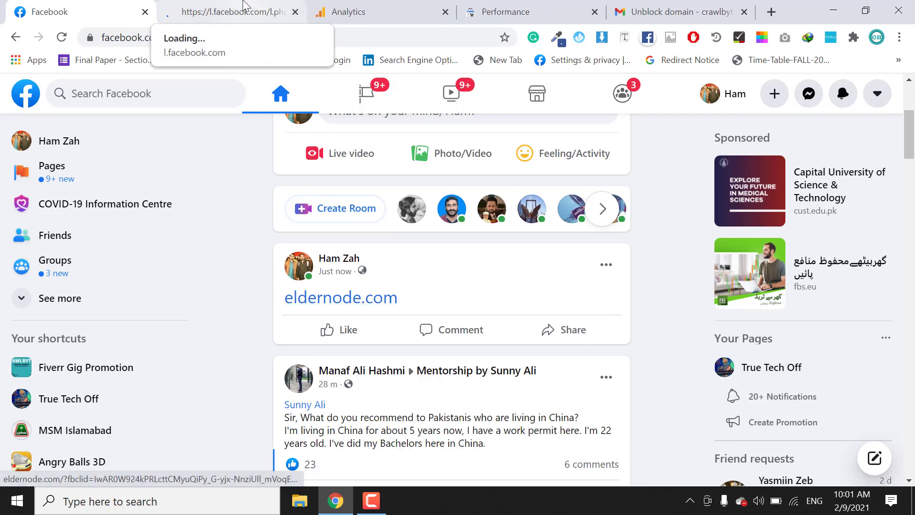
{"action": "left_click", "coordinate": [174, 5]}
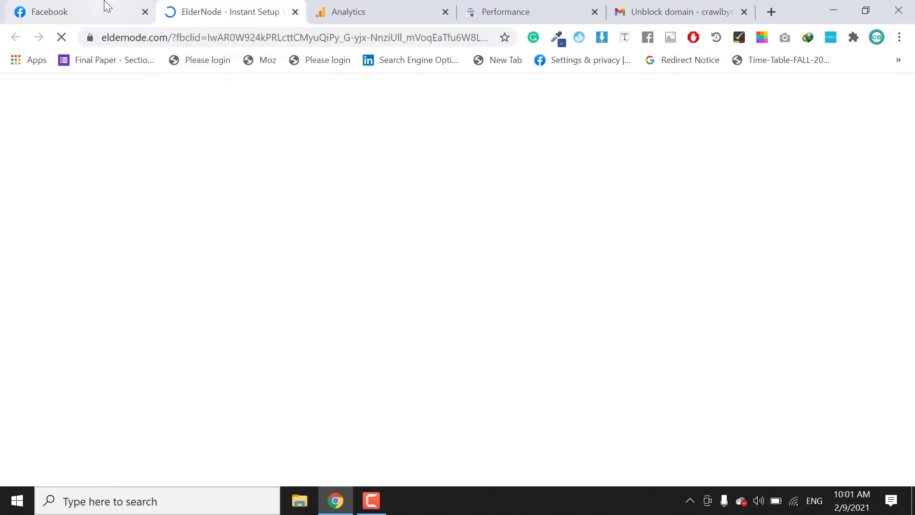
{"action": "left_click", "coordinate": [107, 5]}
{"action": "left_click", "coordinate": [253, 6]}
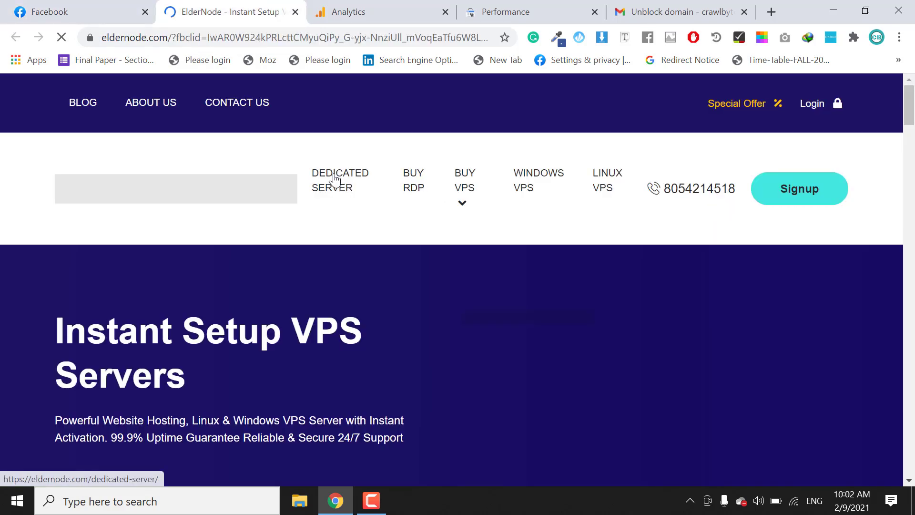
{"action": "left_click", "coordinate": [335, 179]}
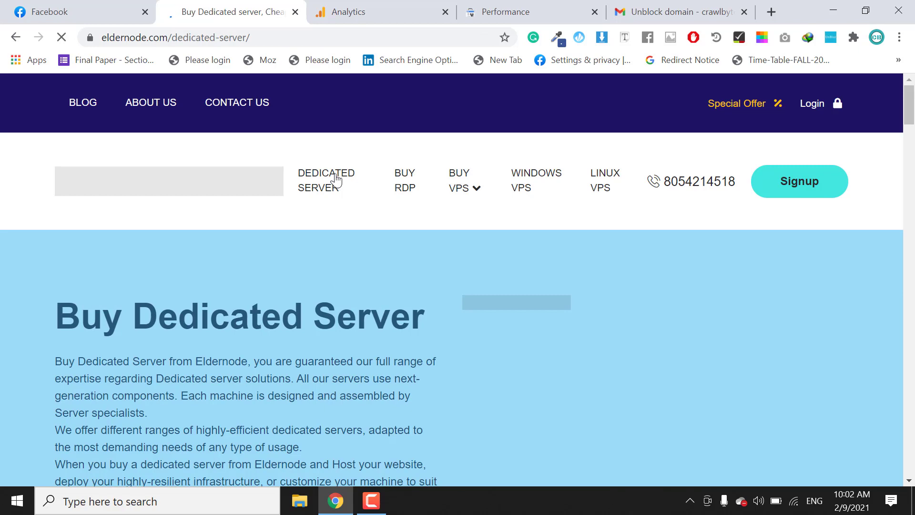
{"action": "left_click", "coordinate": [279, 34]}
{"action": "key", "text": "ctrl+c"}
Return to Facebook, publish a public post with the copied dedicated-server page link, and check it in the feed.
{"action": "left_click", "coordinate": [105, 8]}
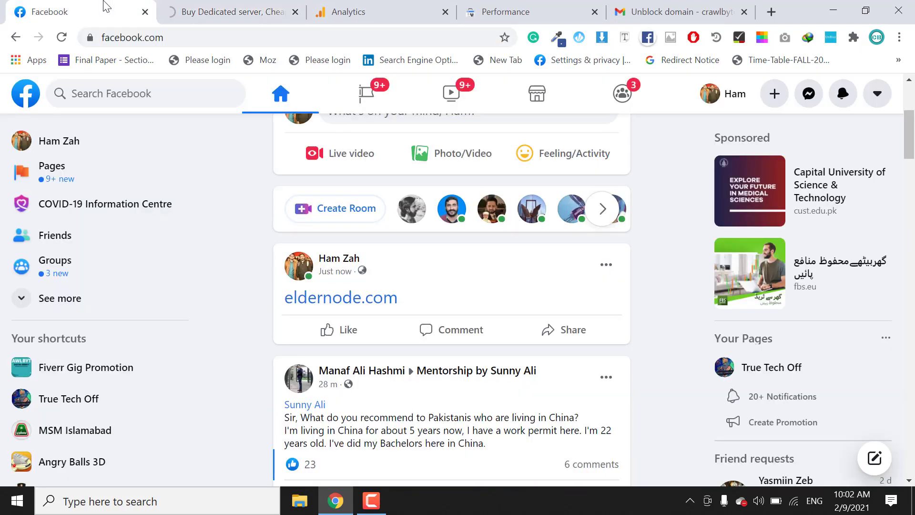
{"action": "scroll", "coordinate": [436, 224], "scroll_direction": "up", "scroll_amount": 1}
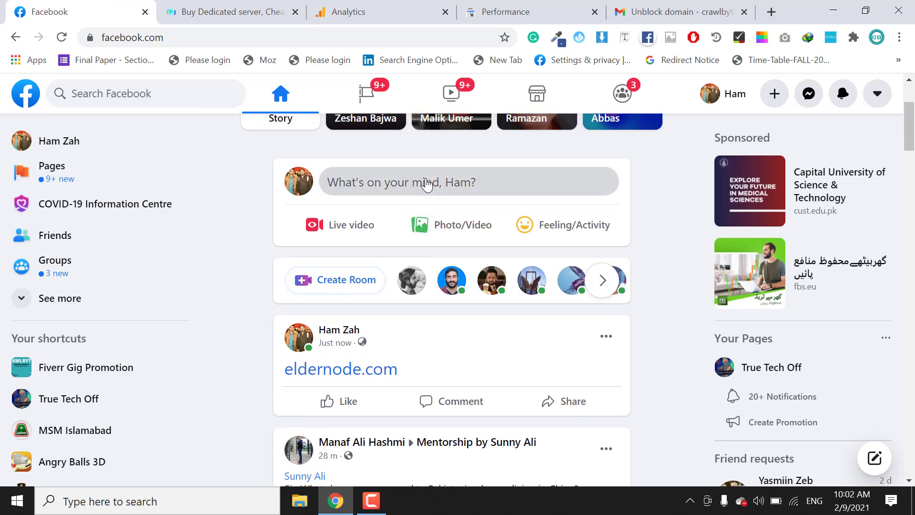
{"action": "left_click", "coordinate": [428, 185]}
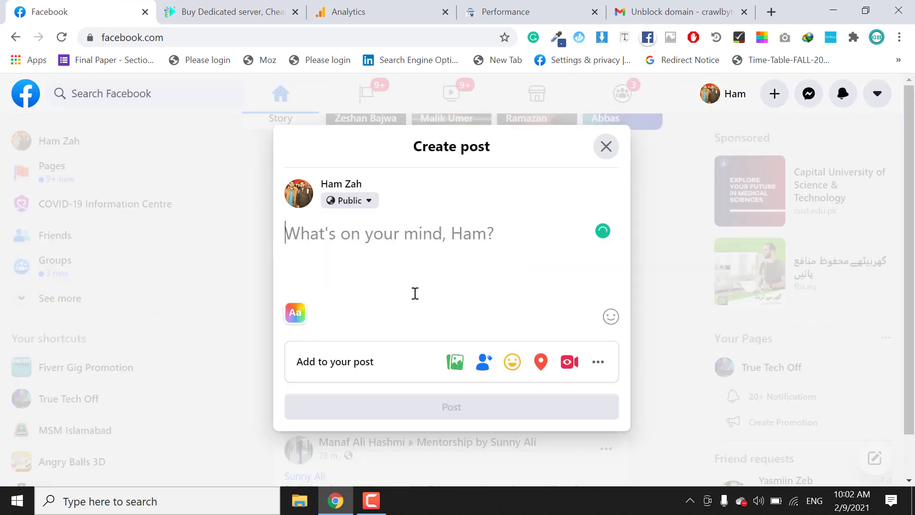
{"action": "key", "text": "ctrl+v"}
{"action": "left_click", "coordinate": [443, 435]}
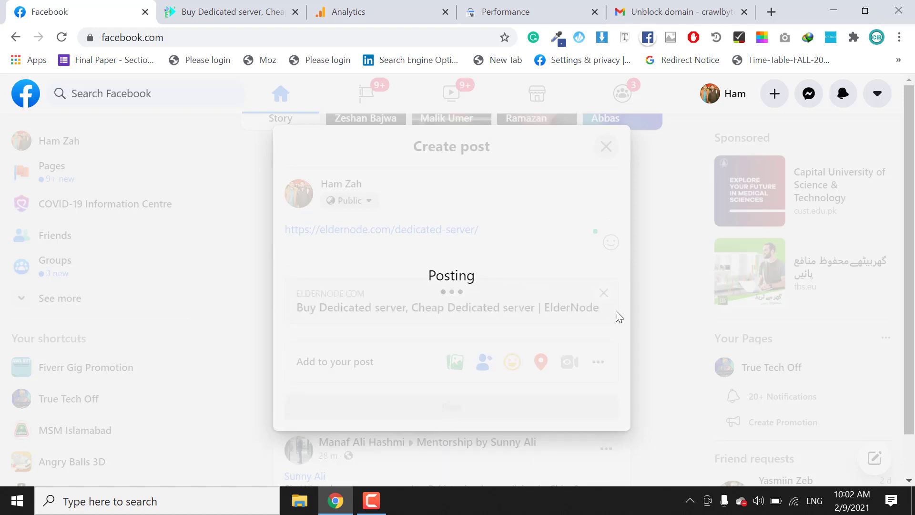
{"action": "scroll", "coordinate": [567, 319], "scroll_direction": "down", "scroll_amount": 2}
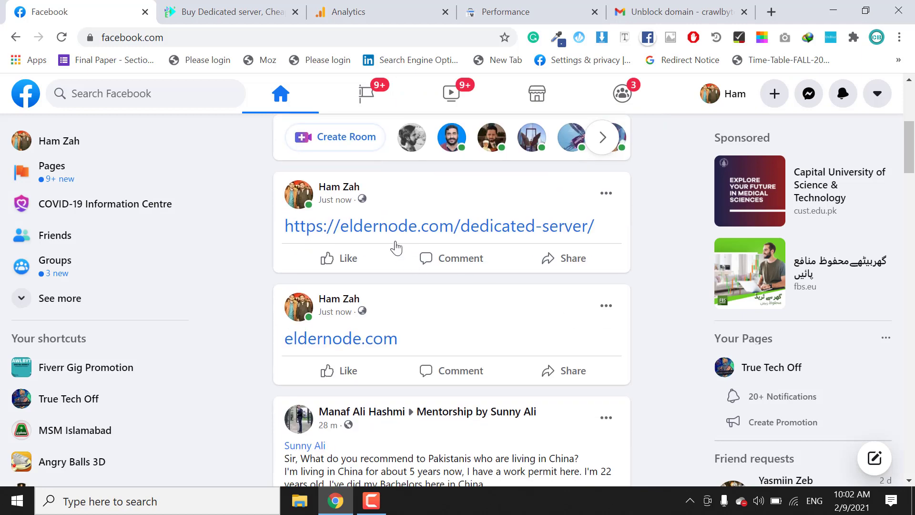